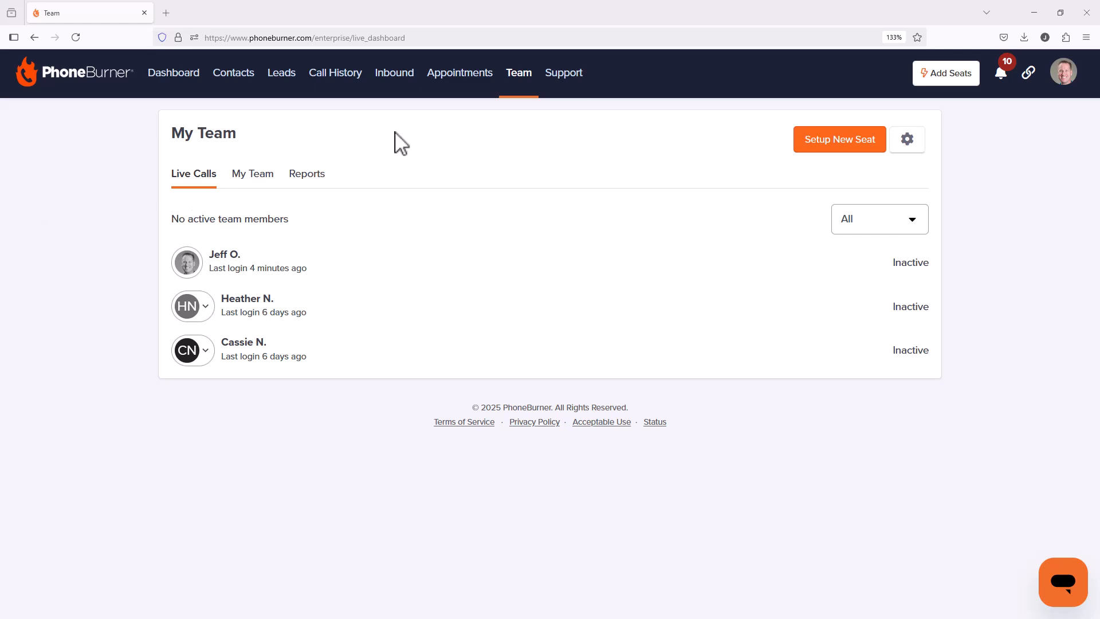
- Open the LeadStream settings from the contacts area and review the list of existing LeadStreams
click(235, 77)
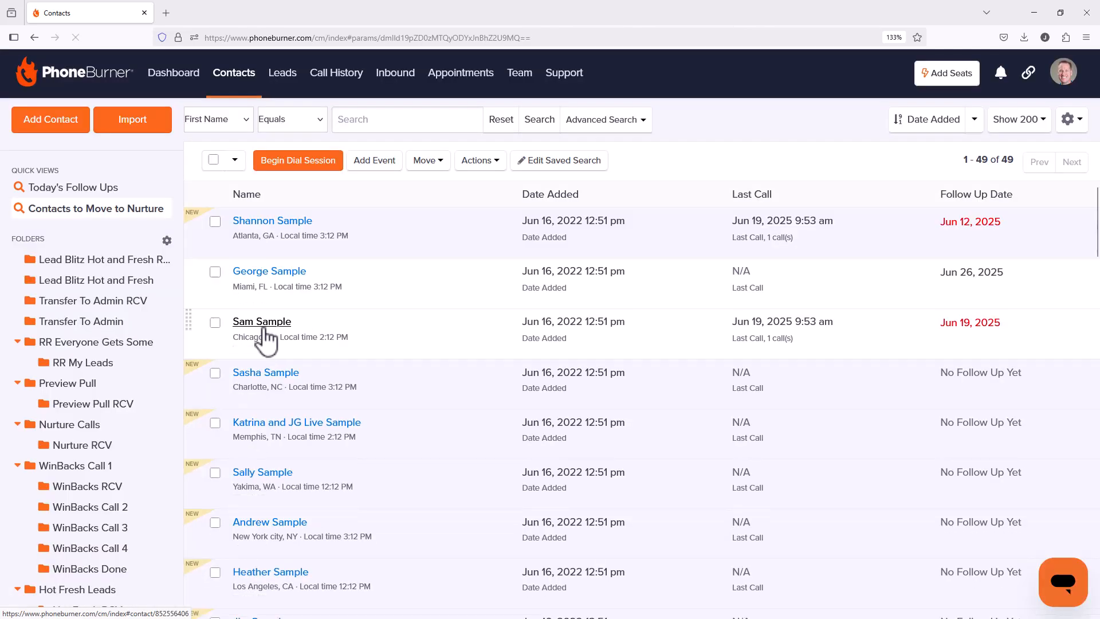
click(1069, 121)
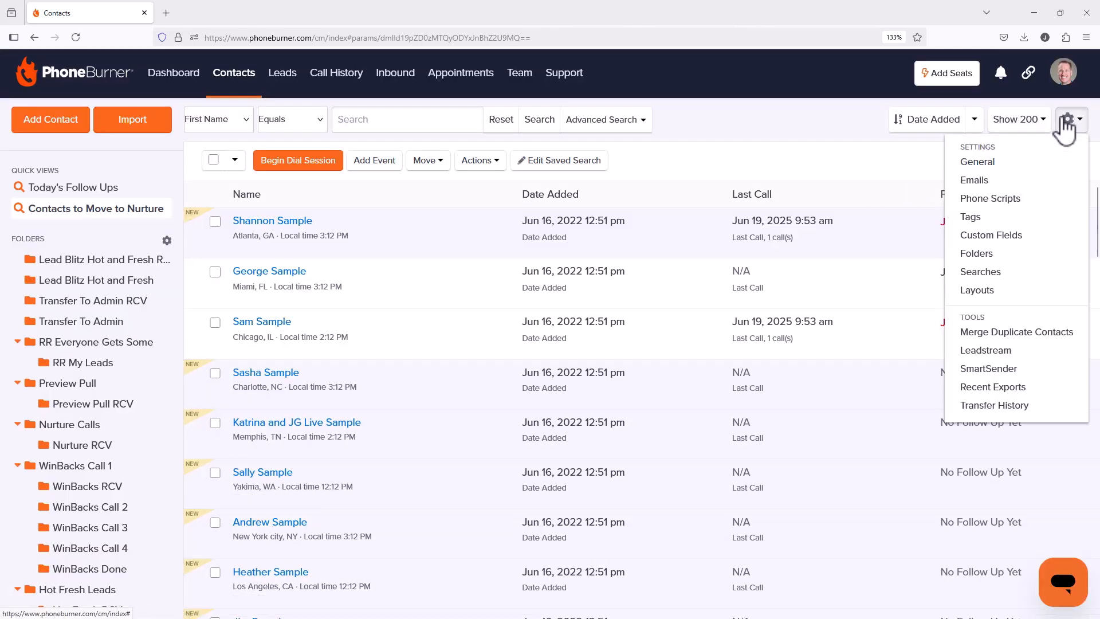
click(996, 351)
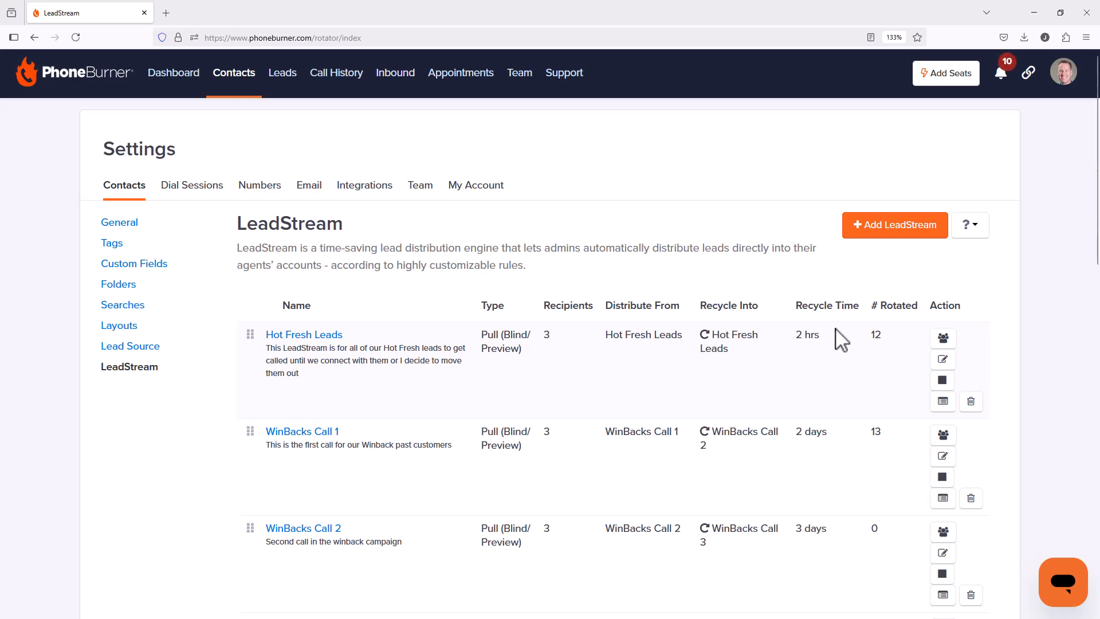
scroll(672, 353, down, 4)
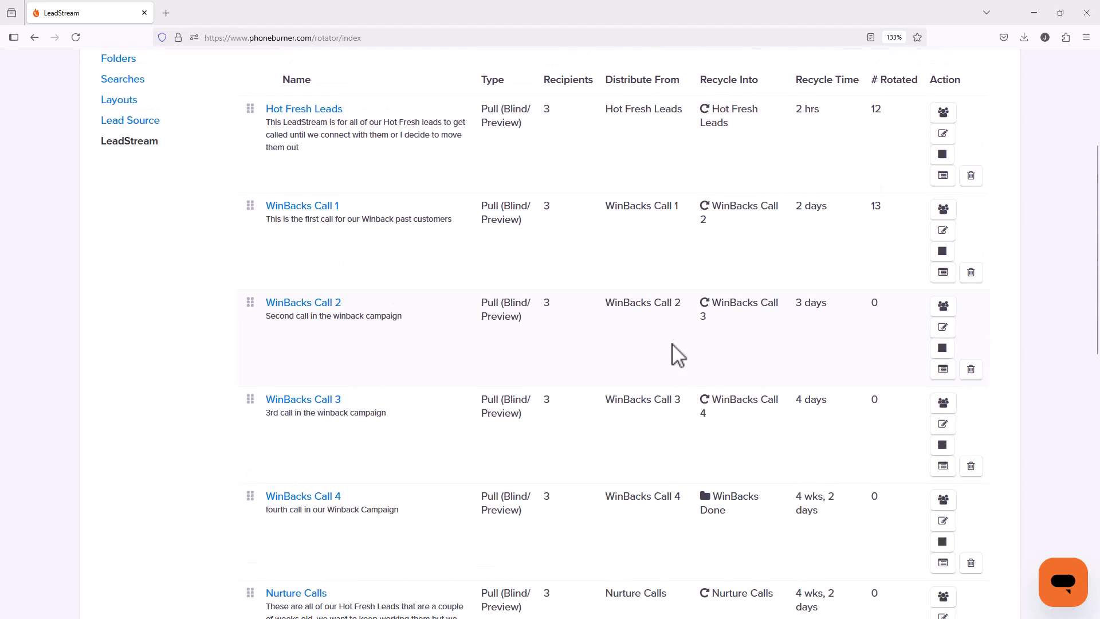
scroll(678, 355, up, 4)
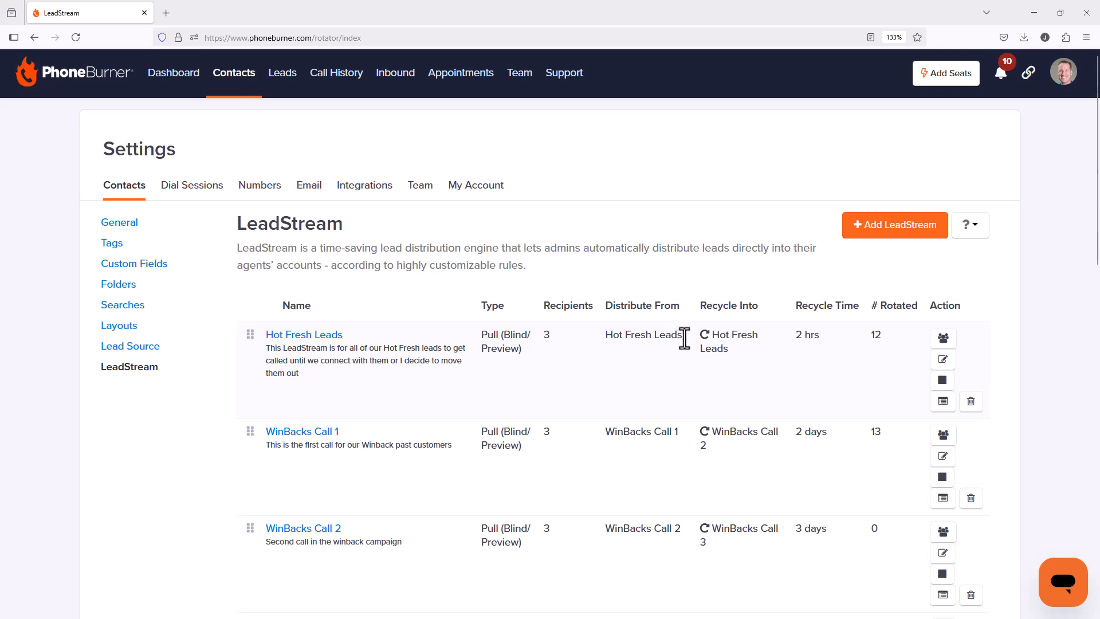
- Start a new LeadStream and examine its distribution types, folder settings and the Miscellaneous option for hiding lead totals
click(887, 228)
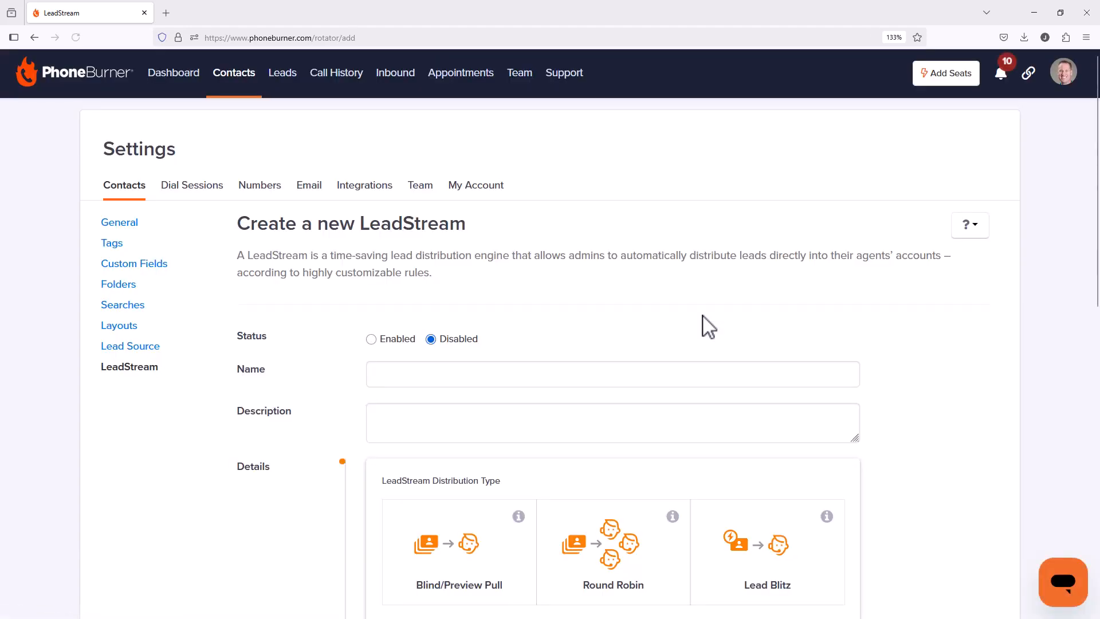
scroll(716, 321, down, 10)
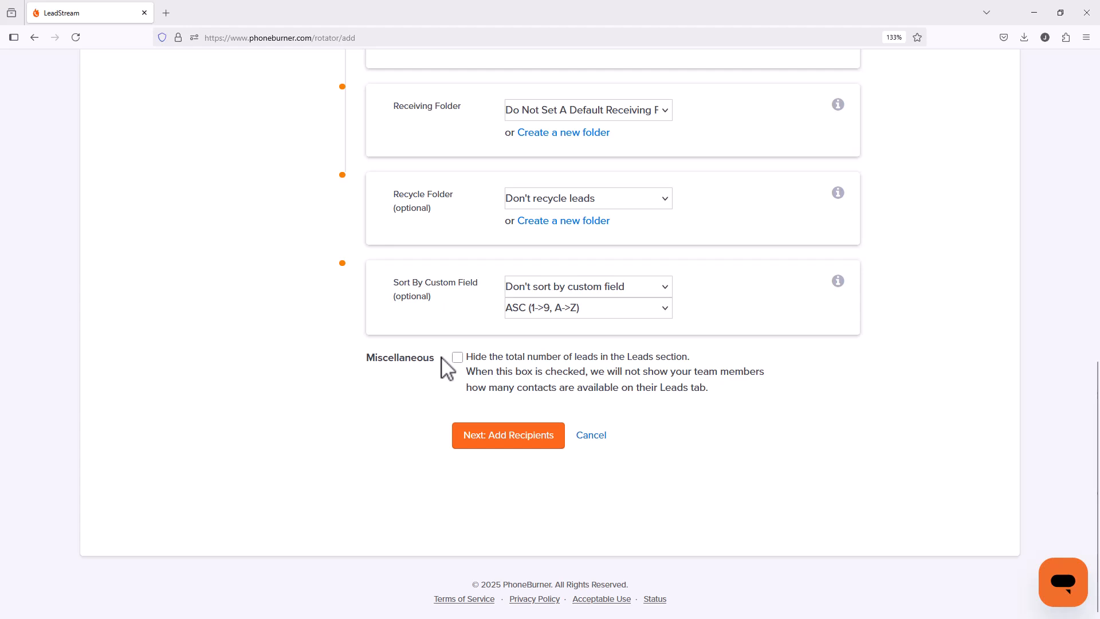
drag(438, 359, 368, 360)
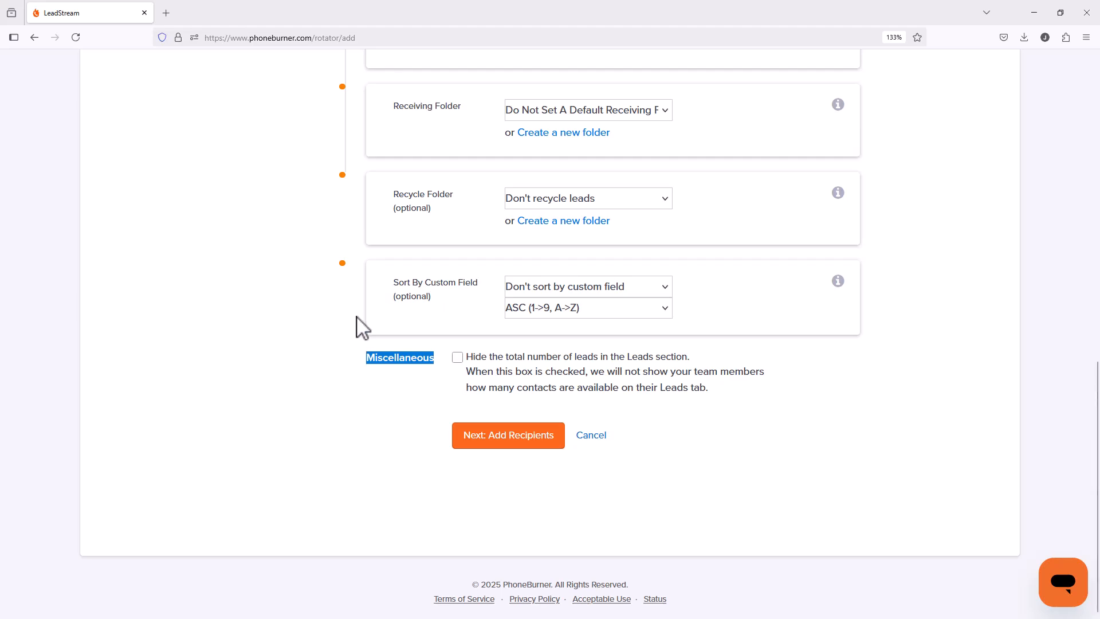
scroll(356, 326, up, 8)
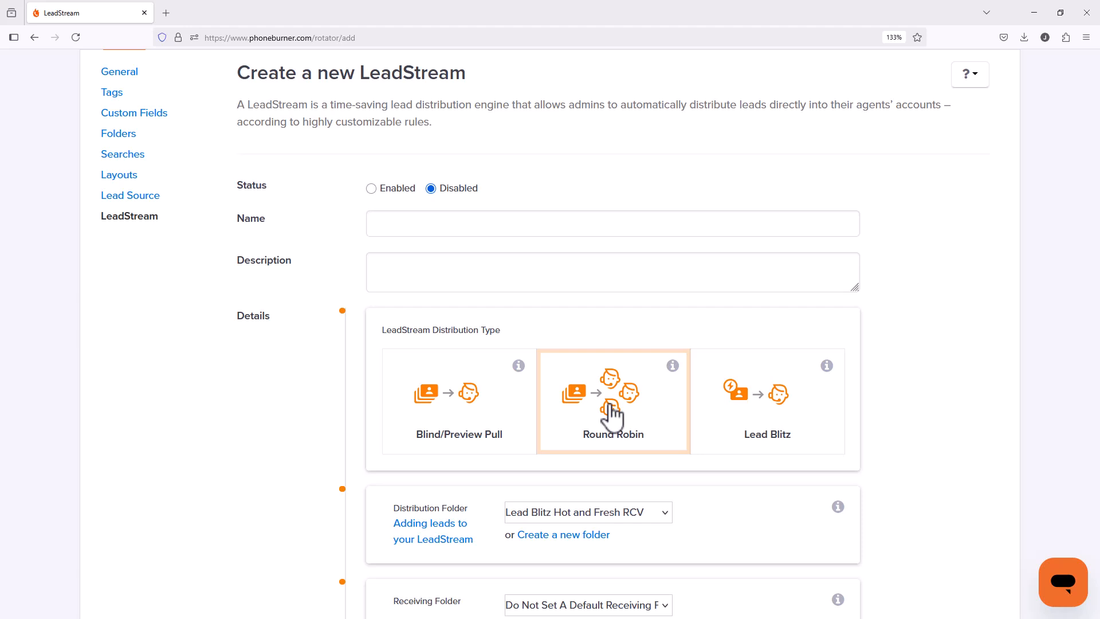
scroll(611, 410, down, 3)
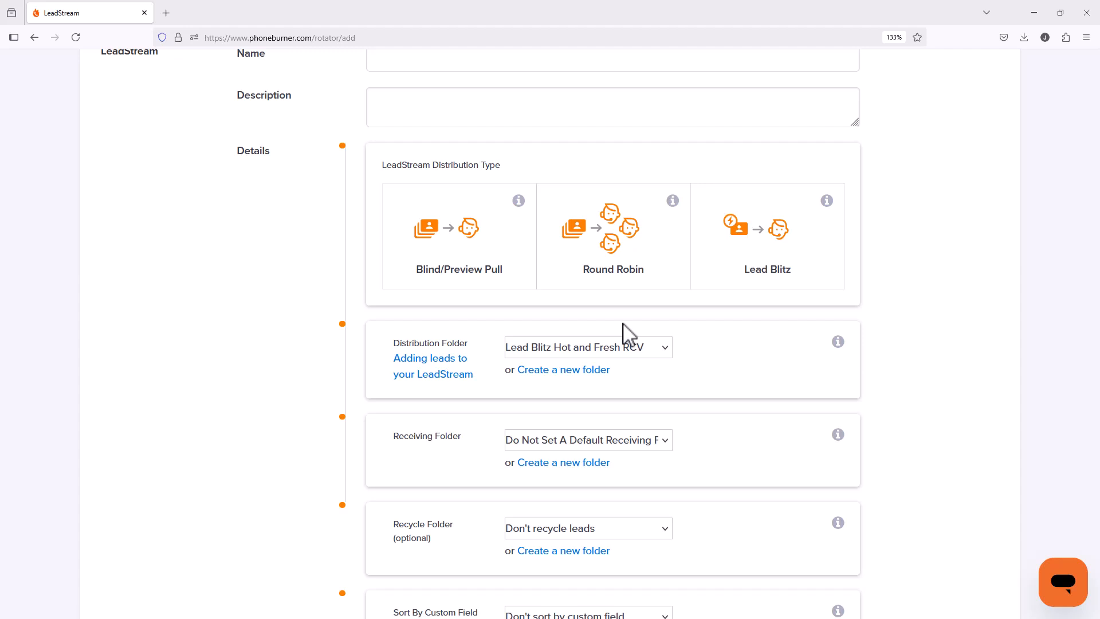
scroll(630, 338, down, 5)
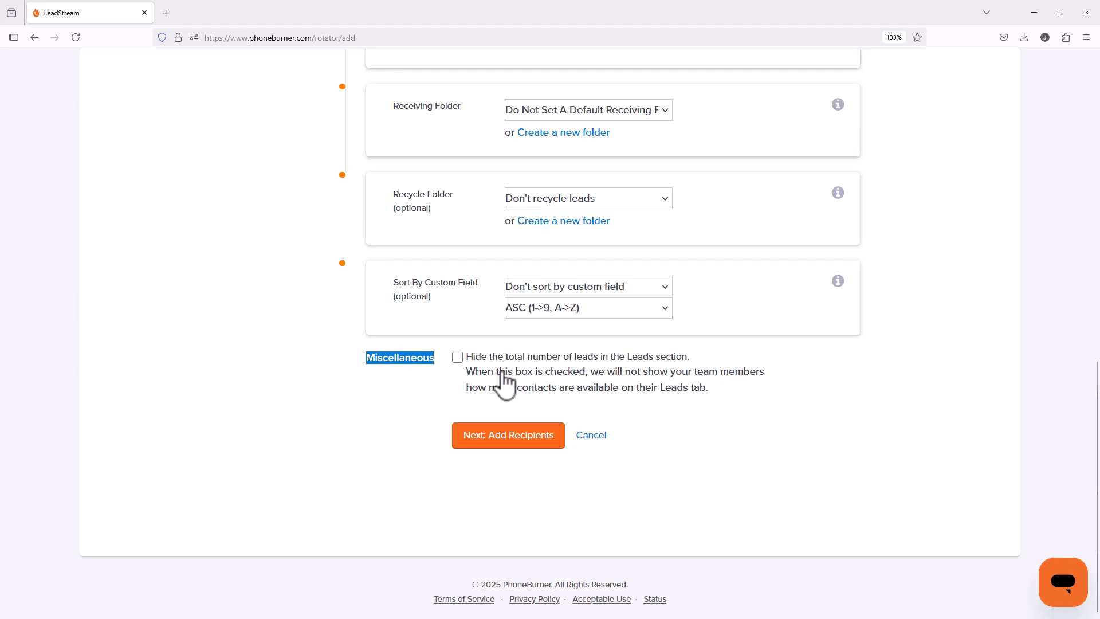
scroll(502, 373, up, 5)
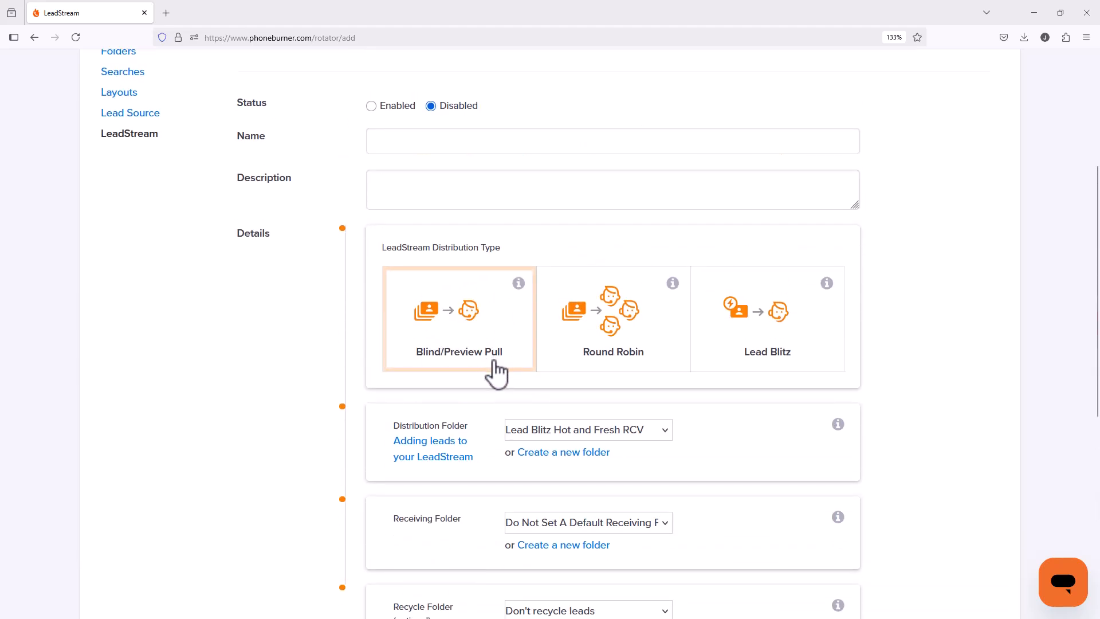
- Enable hiding the total number of leads in the Leads section for the new LeadStream
scroll(487, 378, down, 4)
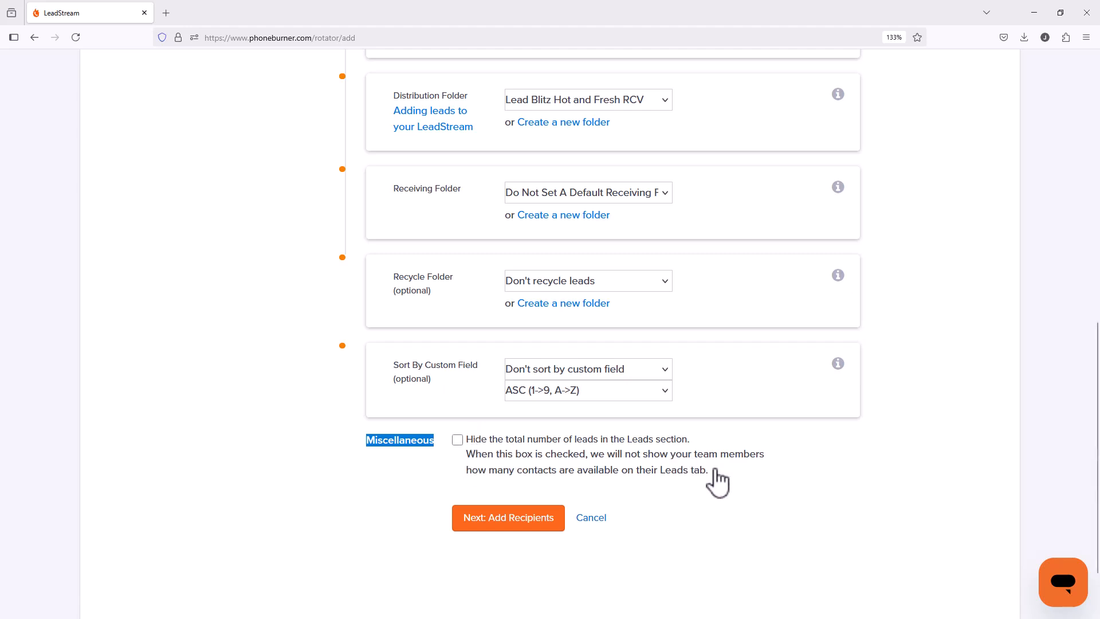
click(603, 453)
click(494, 442)
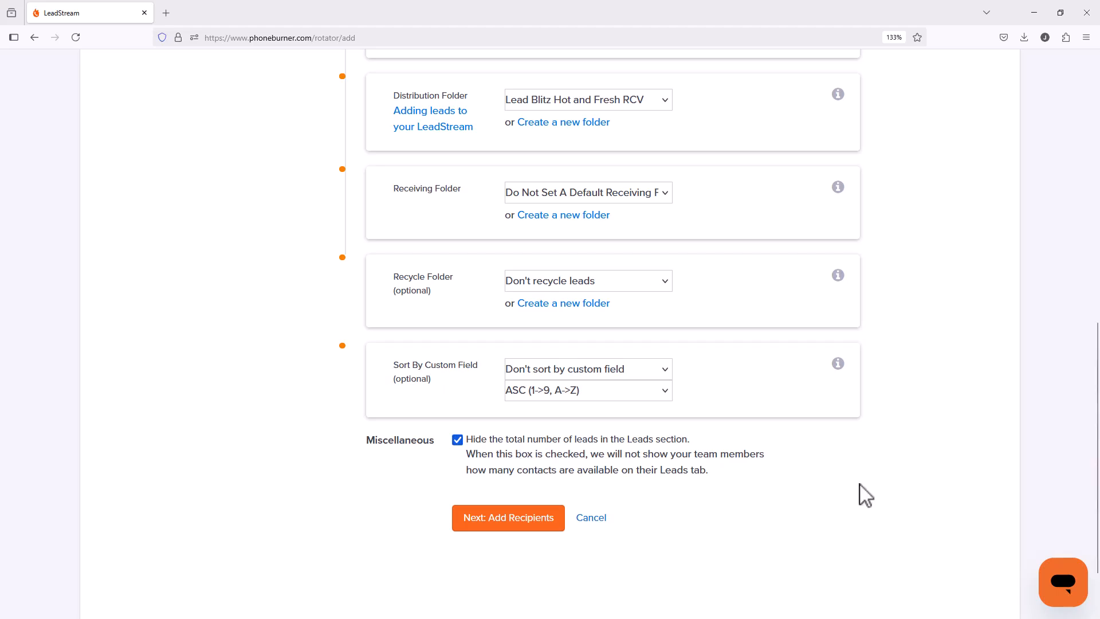
scroll(732, 432, up, 10)
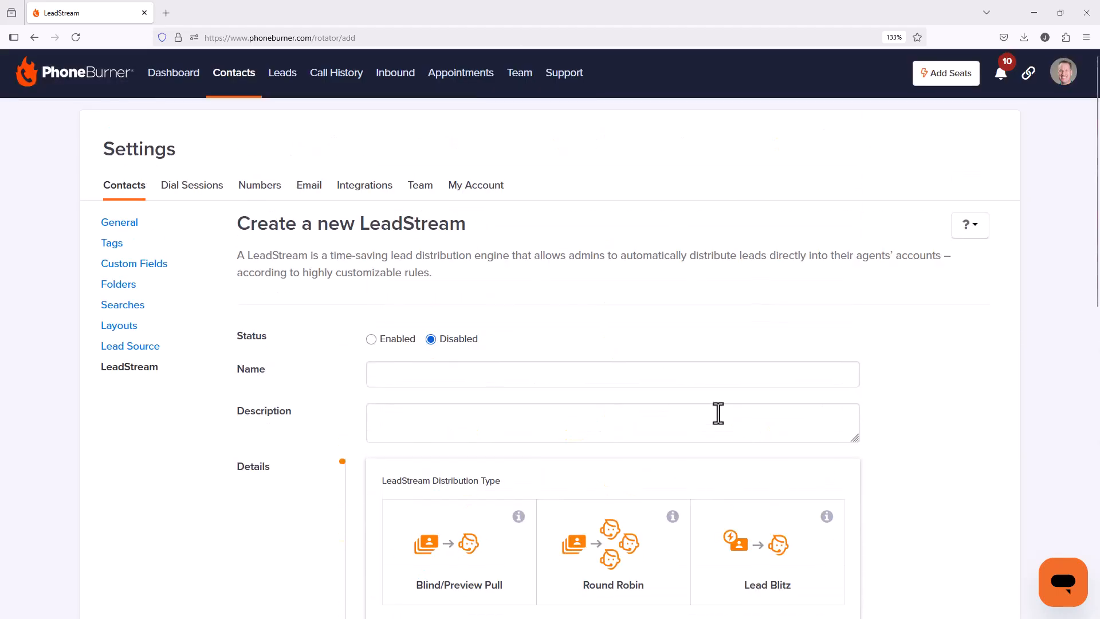
- Open the Leads page and compare the details shown for the Hot Fresh Leads and WinBacks Call 1 LeadStreams
click(277, 73)
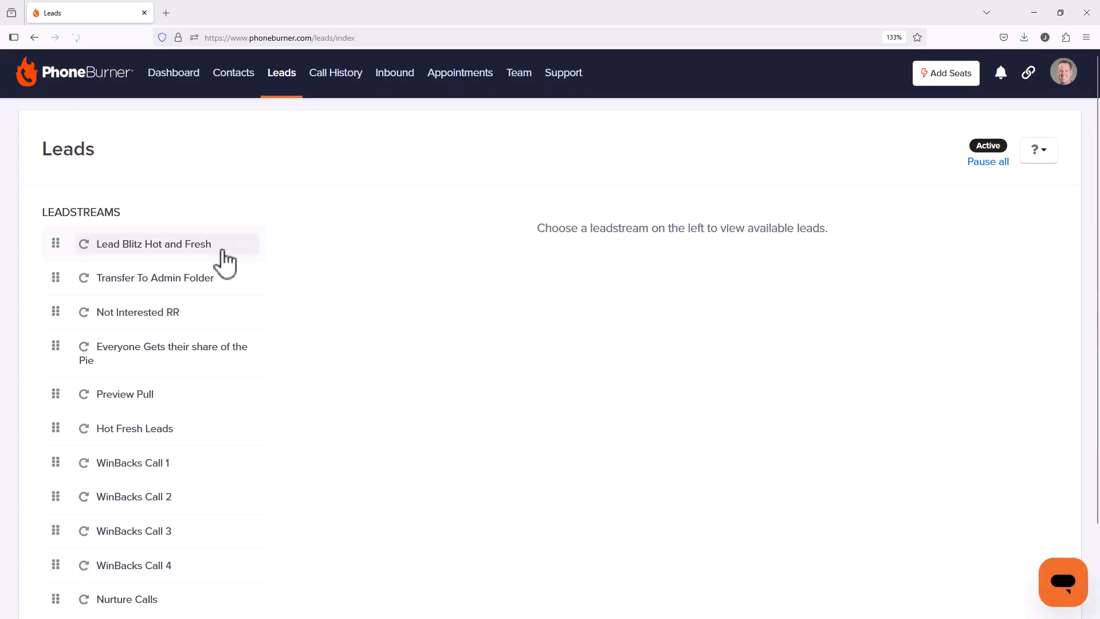
click(135, 441)
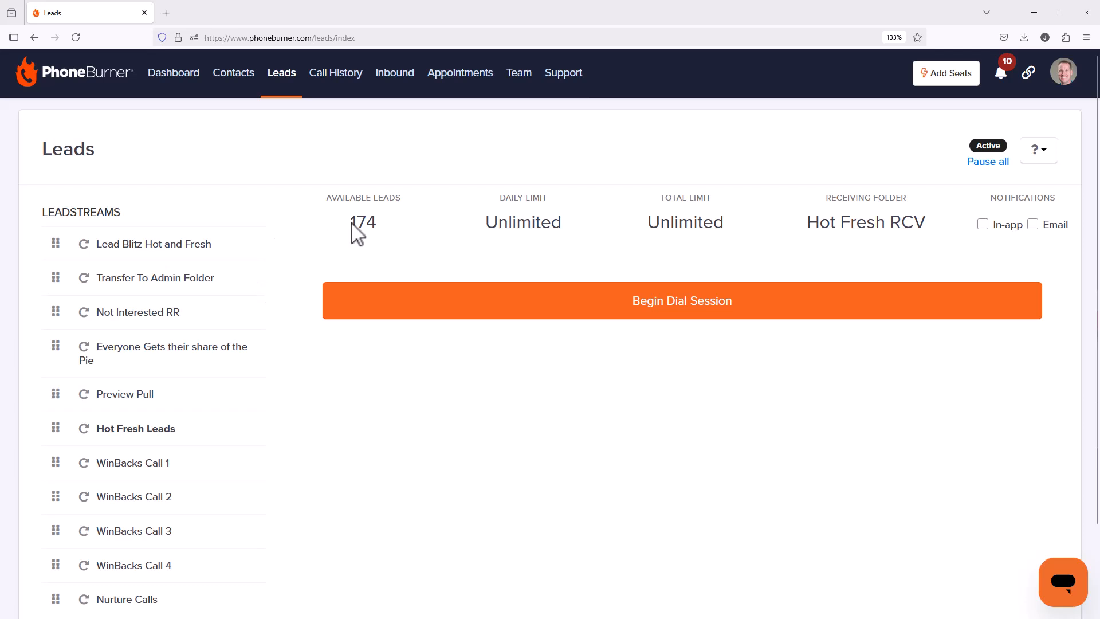
drag(390, 237, 327, 211)
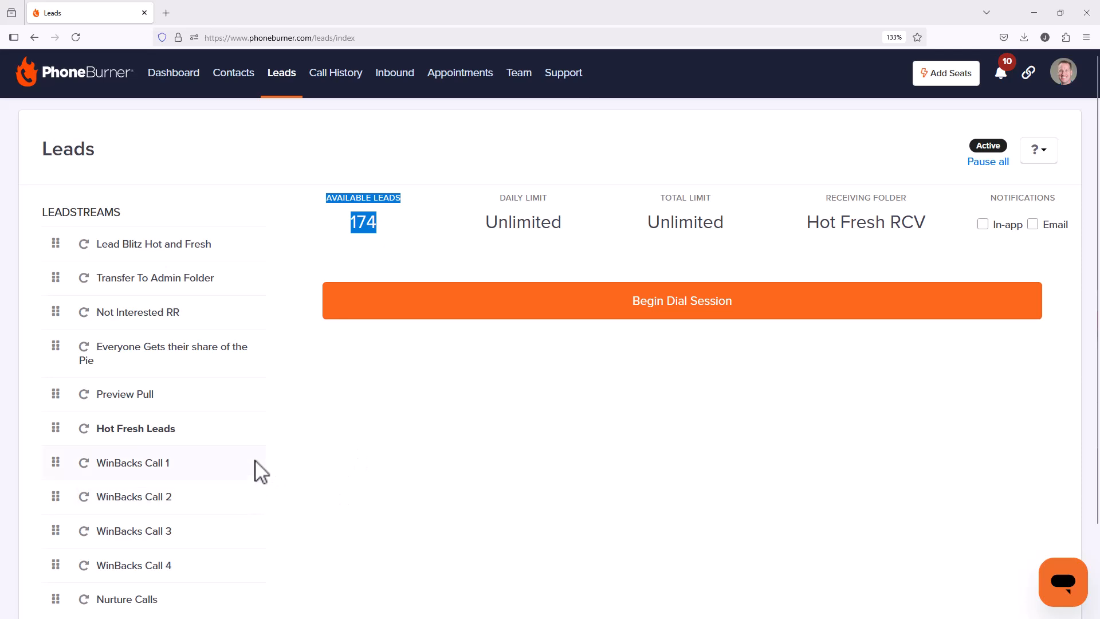
click(154, 465)
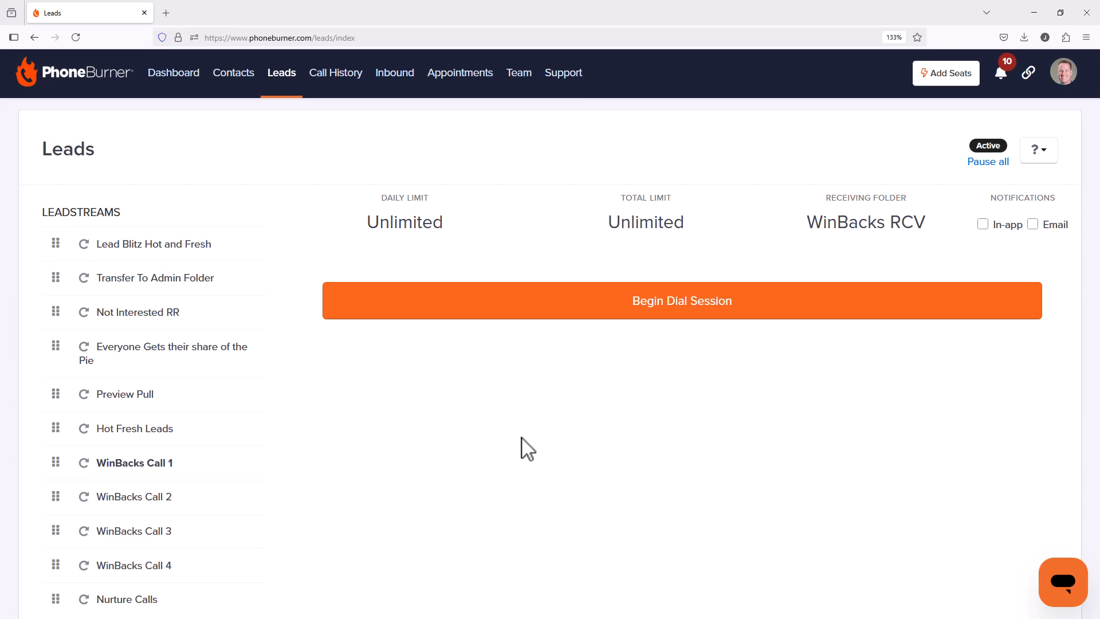
- Return to the new LeadStream form, review its options through the Miscellaneous setting, and cancel the creation
click(234, 85)
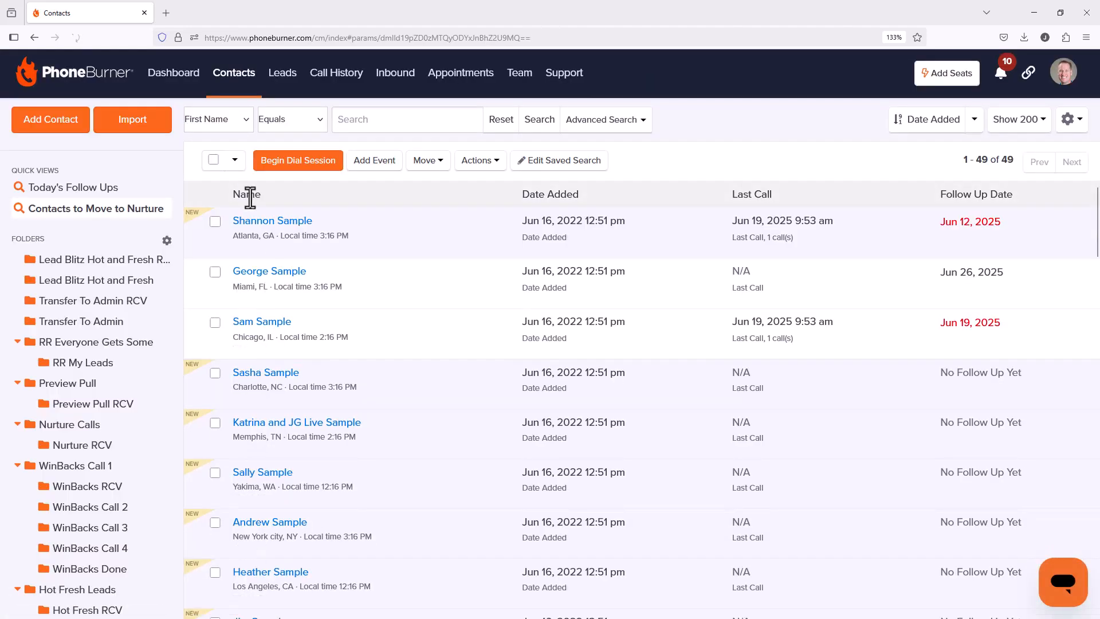
click(1071, 120)
click(977, 355)
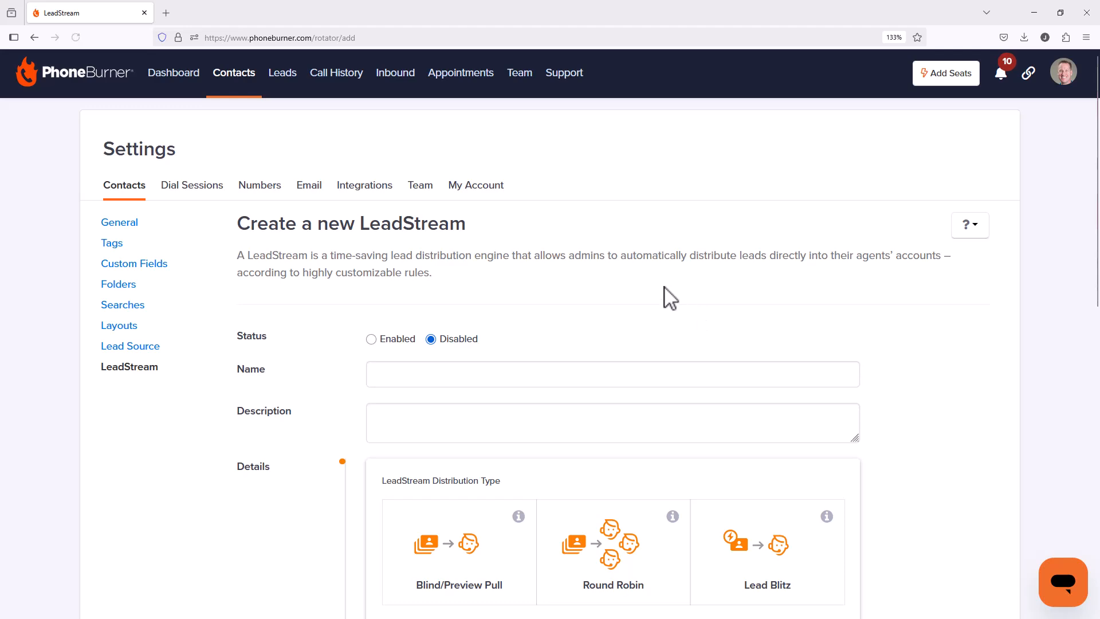
scroll(667, 295, down, 10)
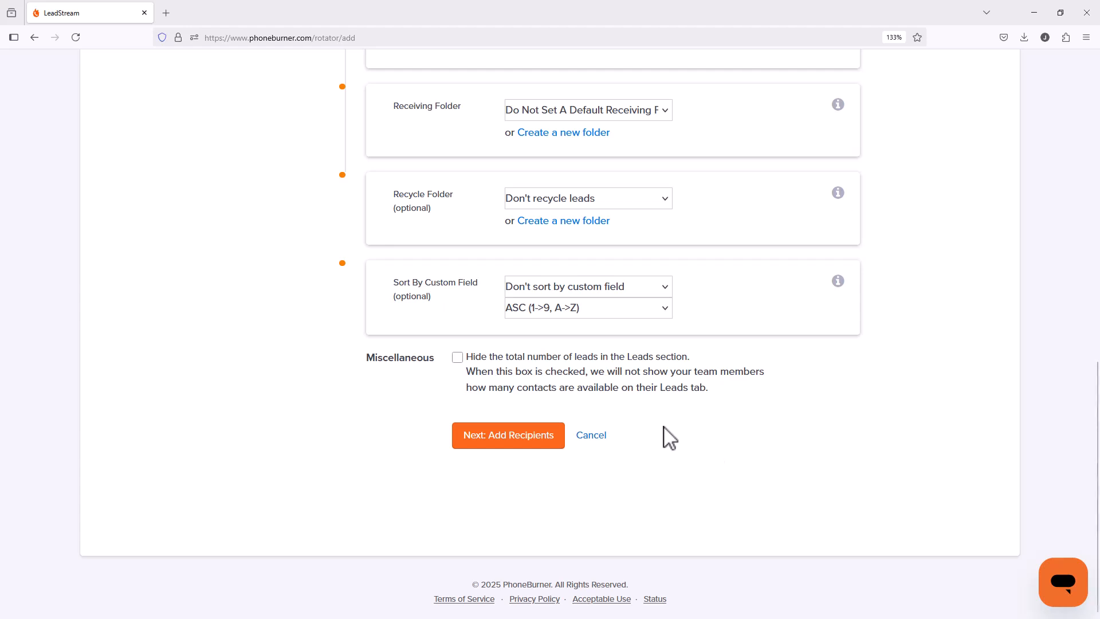
click(603, 441)
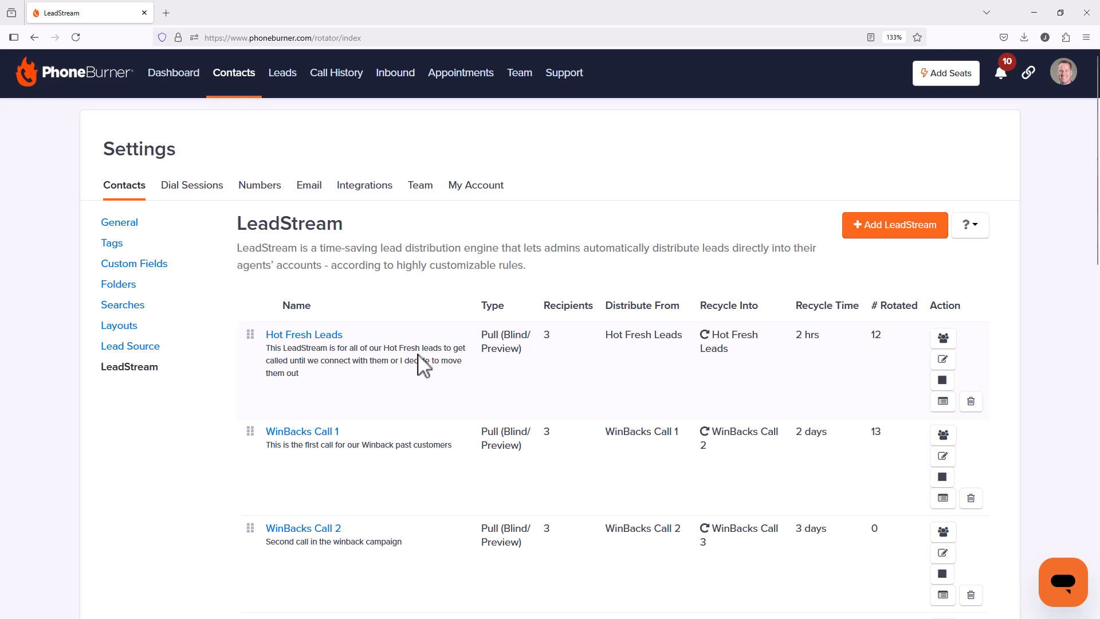
- Open recipient management for the Hot Fresh Leads LeadStream and remove the second recipient in the grid
click(936, 344)
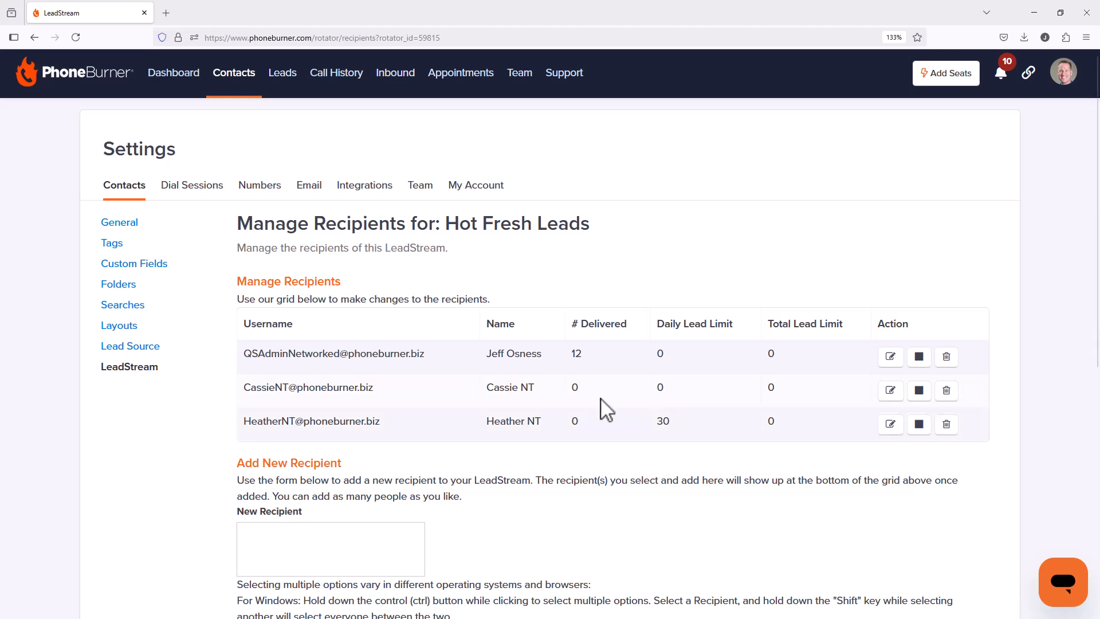
scroll(573, 409, down, 4)
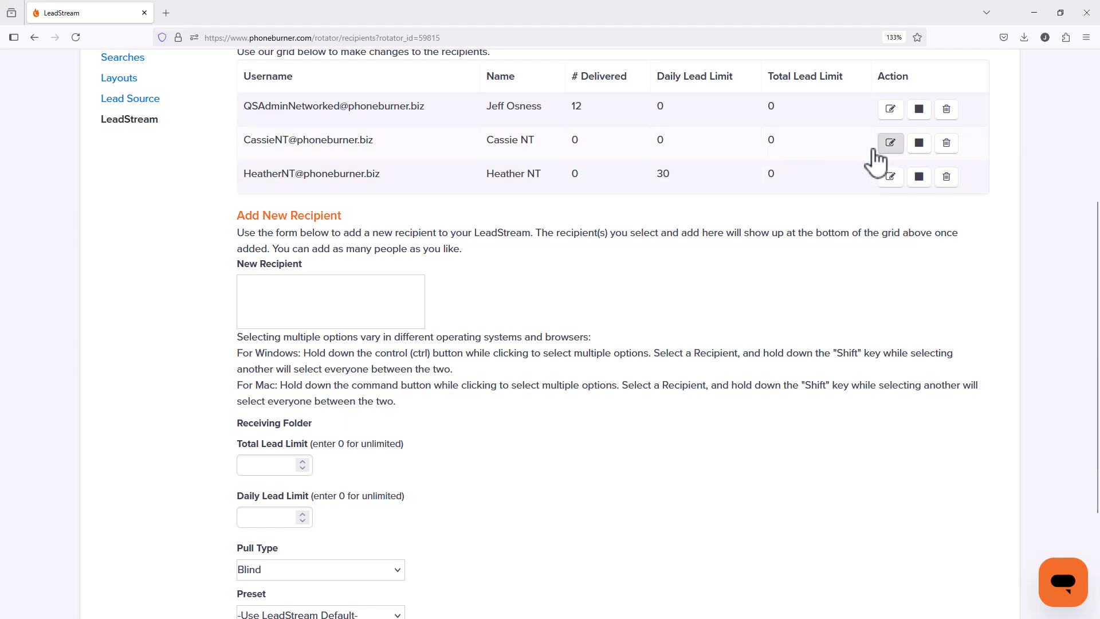
click(953, 147)
click(588, 359)
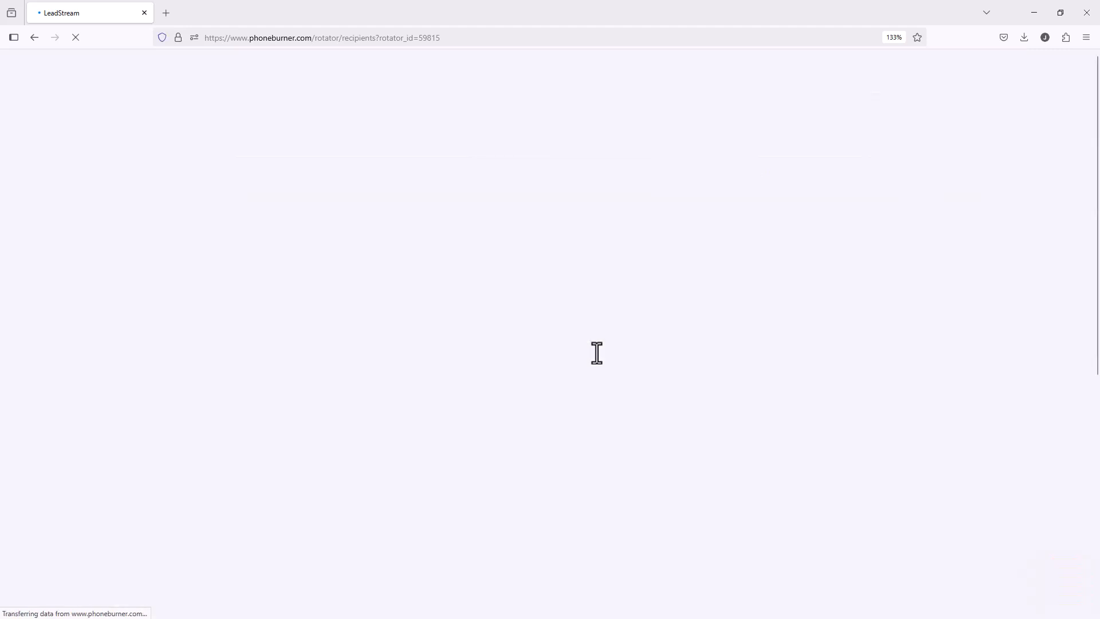
- Select the available team member as the new recipient for the Hot Fresh Leads LeadStream
scroll(456, 265, down, 3)
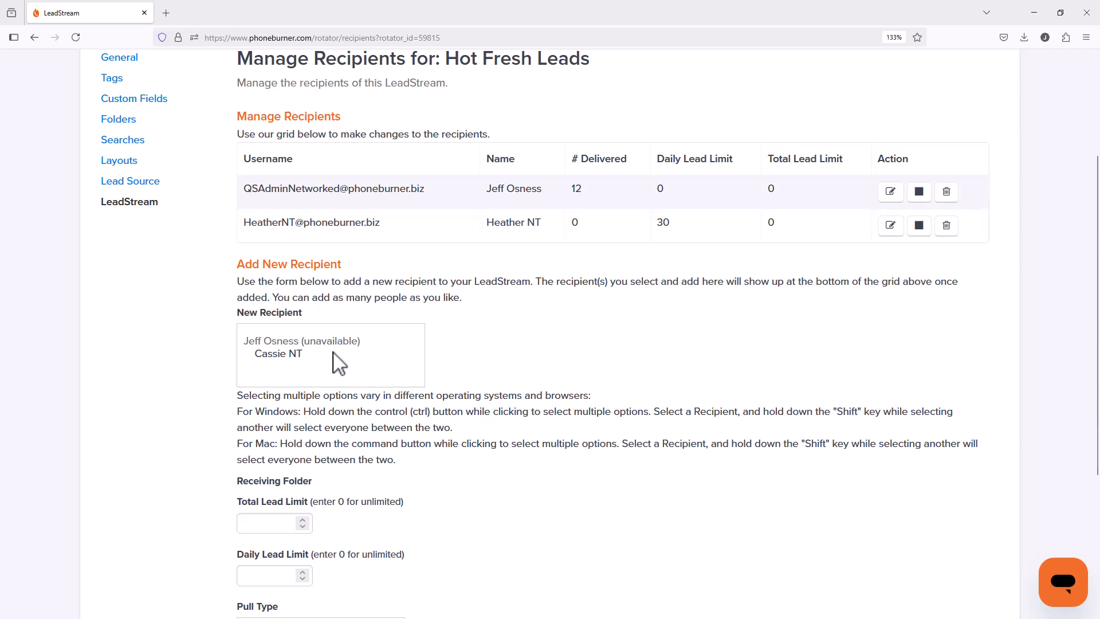
click(295, 358)
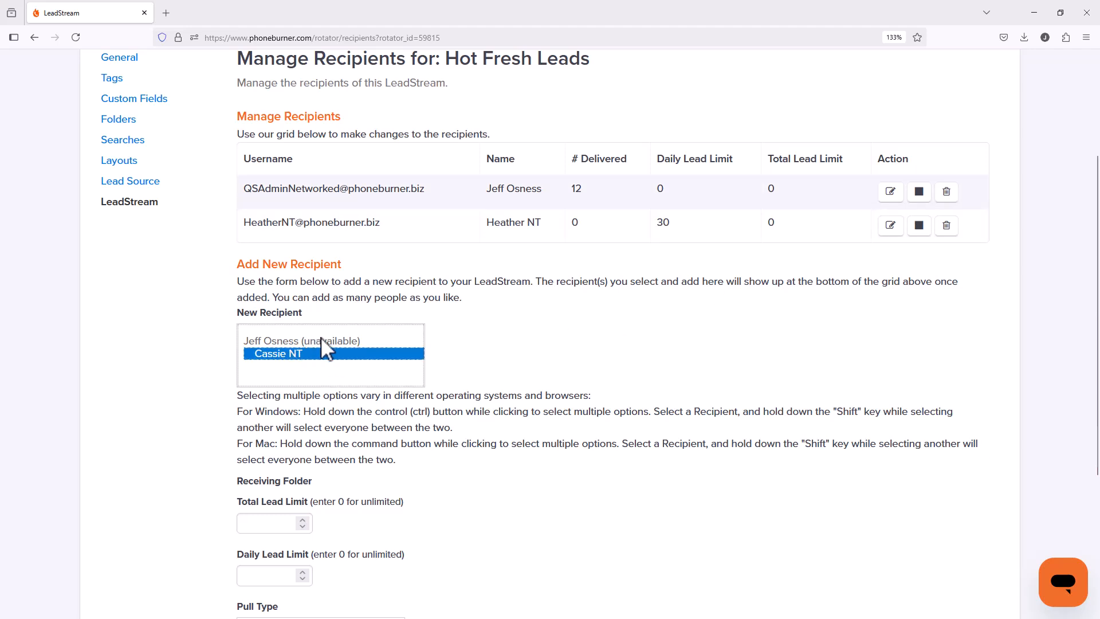
- Examine the new recipient's receiving folder, total and daily lead limits, pull type choices and preset choices without changing them
scroll(458, 386, down, 5)
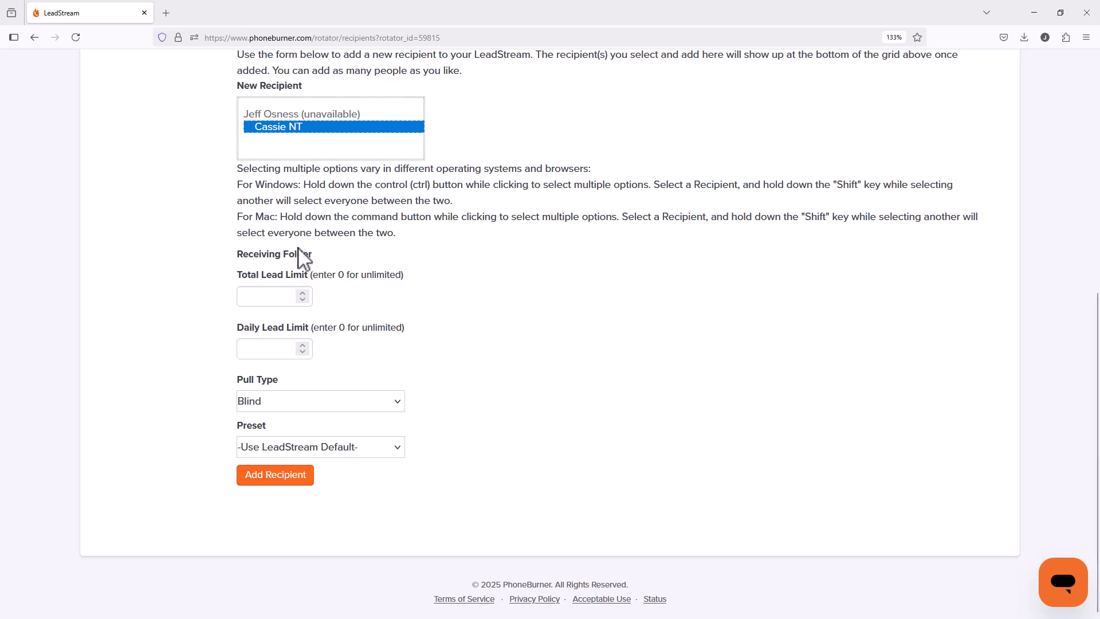
drag(313, 255, 238, 261)
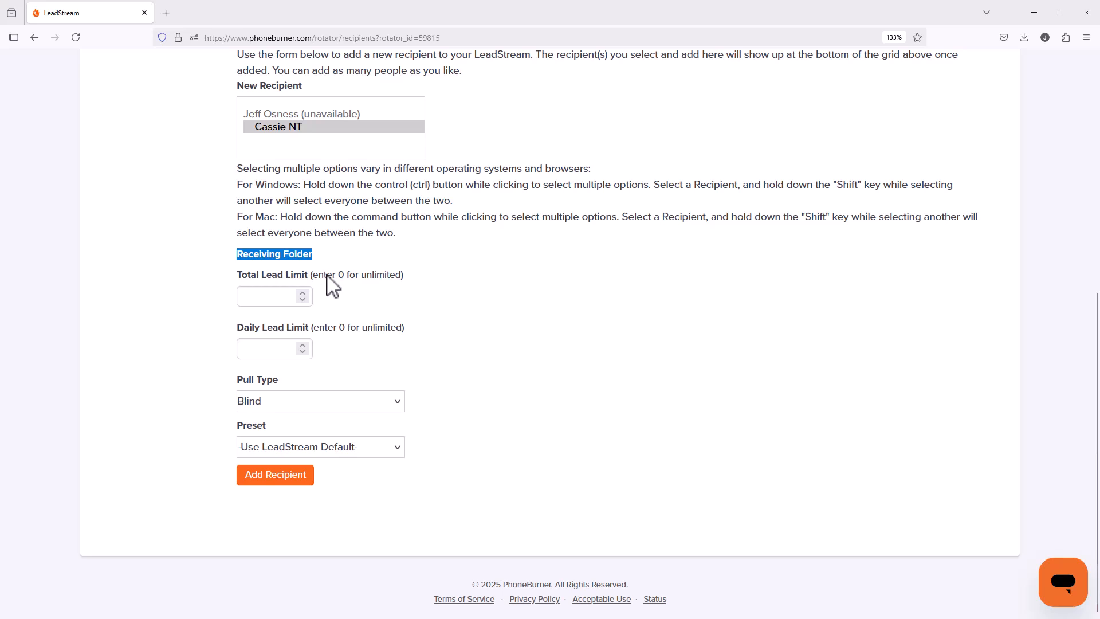
click(249, 297)
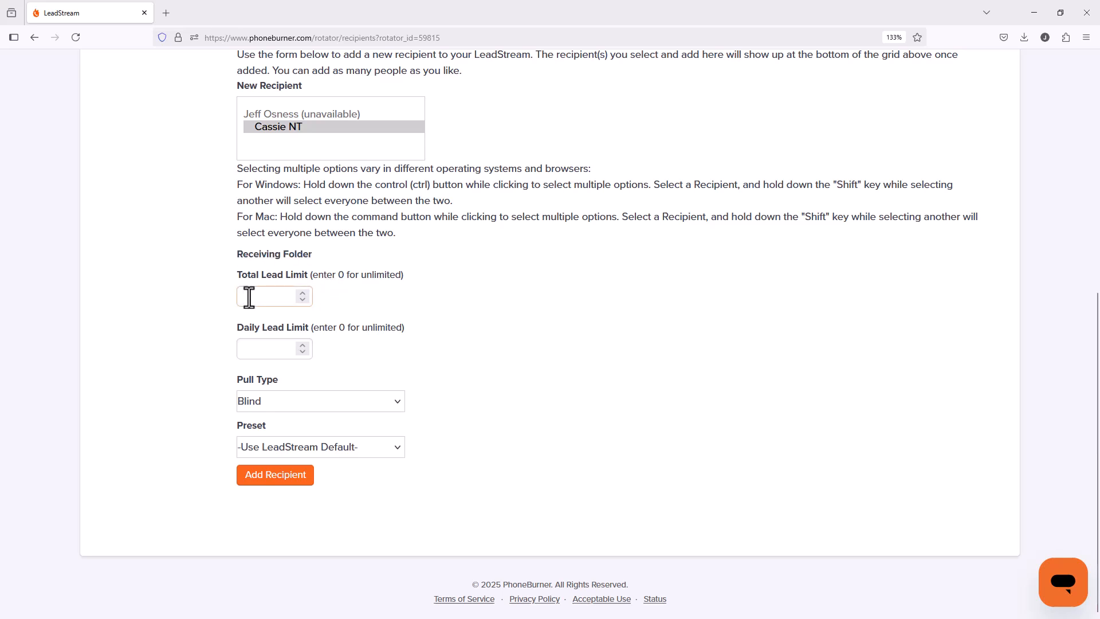
click(266, 347)
click(327, 404)
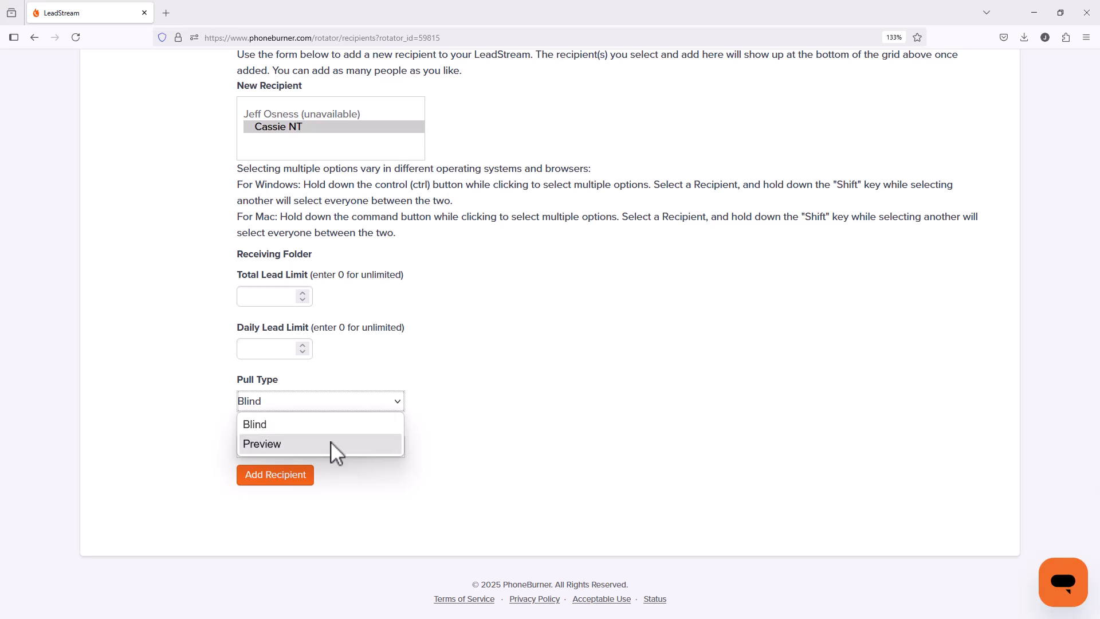
click(474, 370)
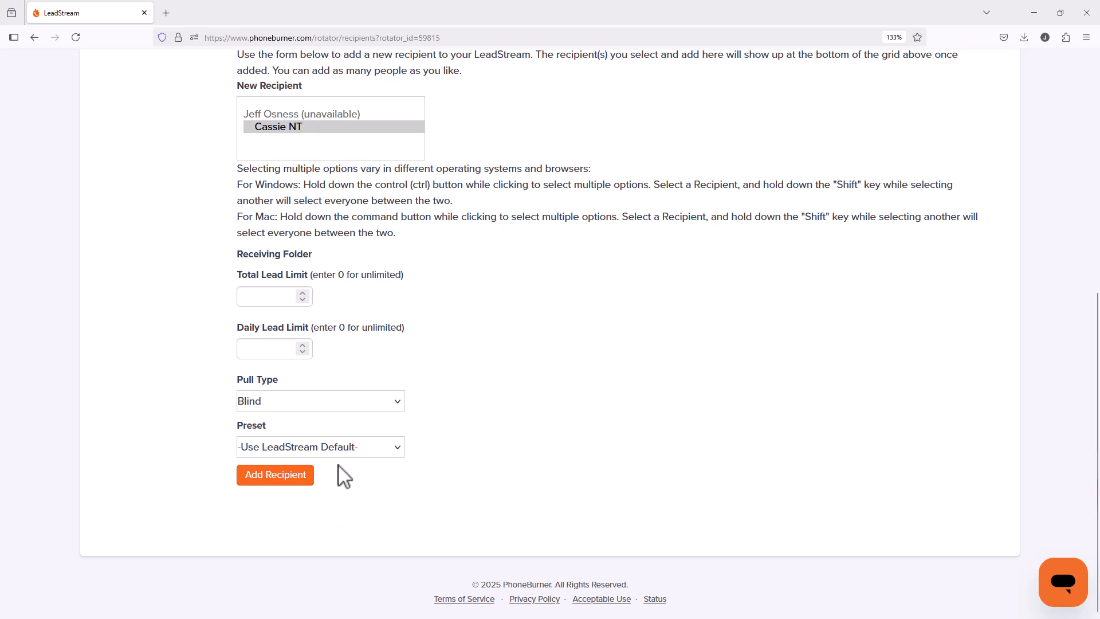
click(340, 451)
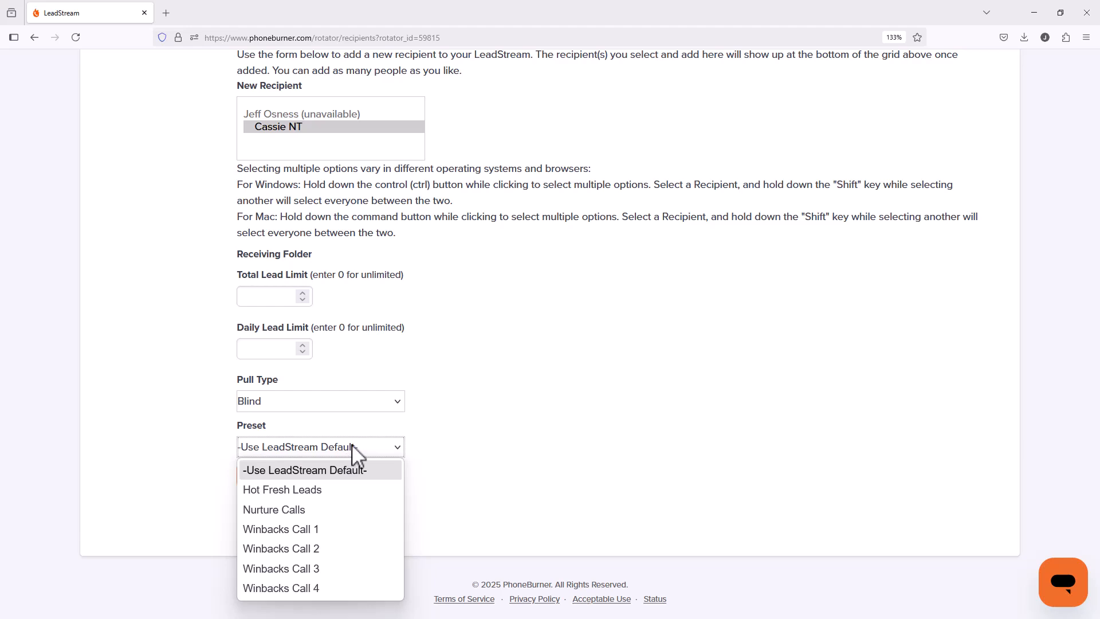
click(527, 396)
scroll(442, 417, up, 6)
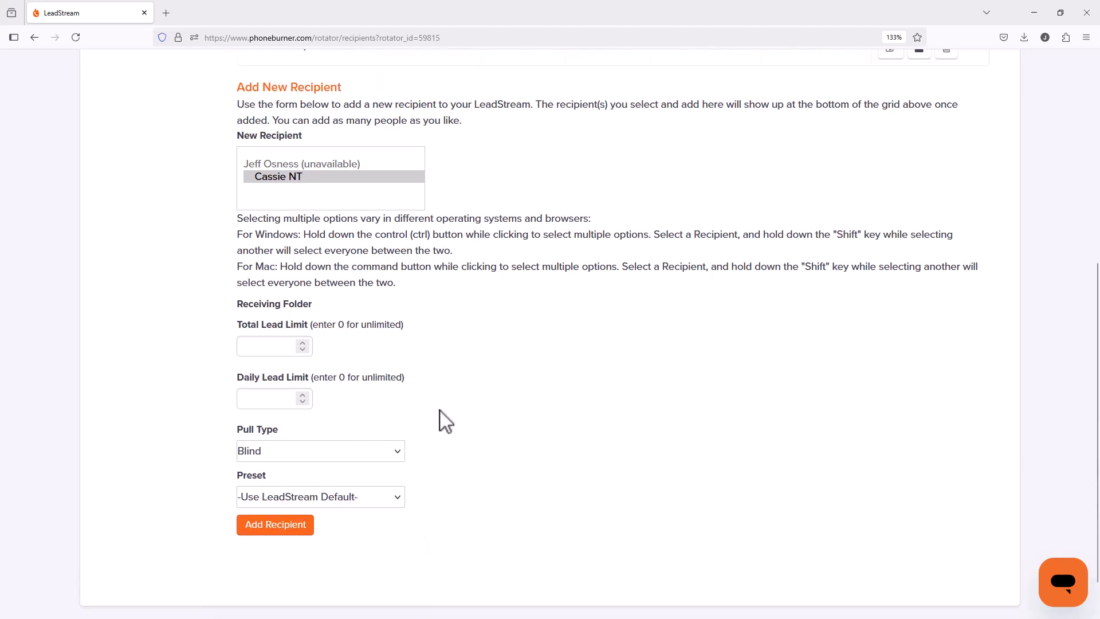
- Add the selected team member to Hot Fresh Leads with the Blind pull type and LeadStream default preset, and return to the LeadStream list
scroll(438, 423, down, 5)
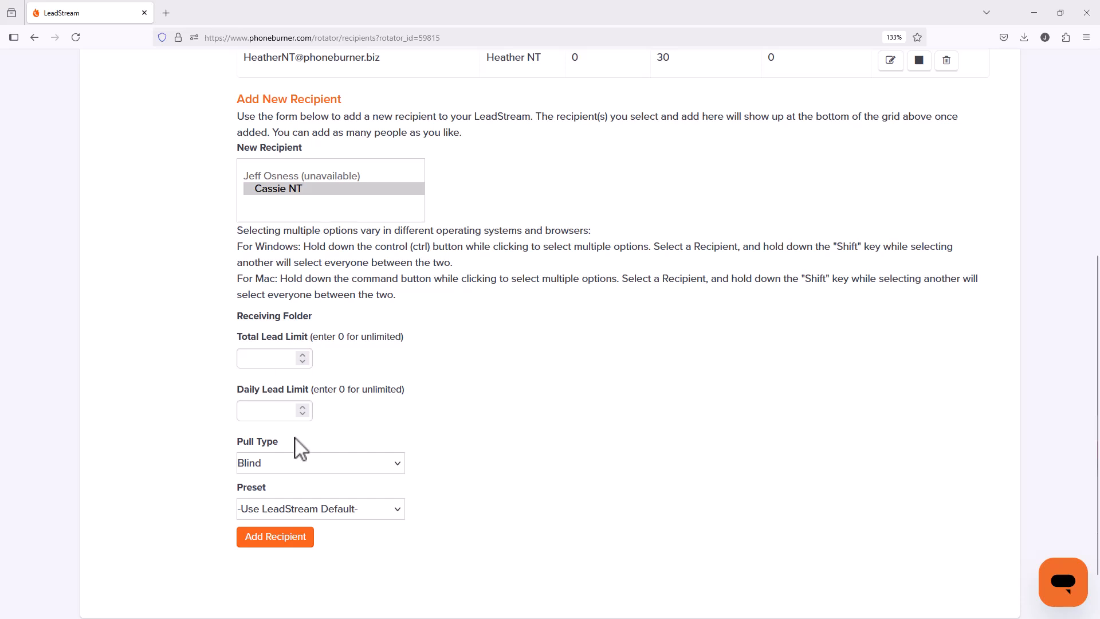
click(298, 540)
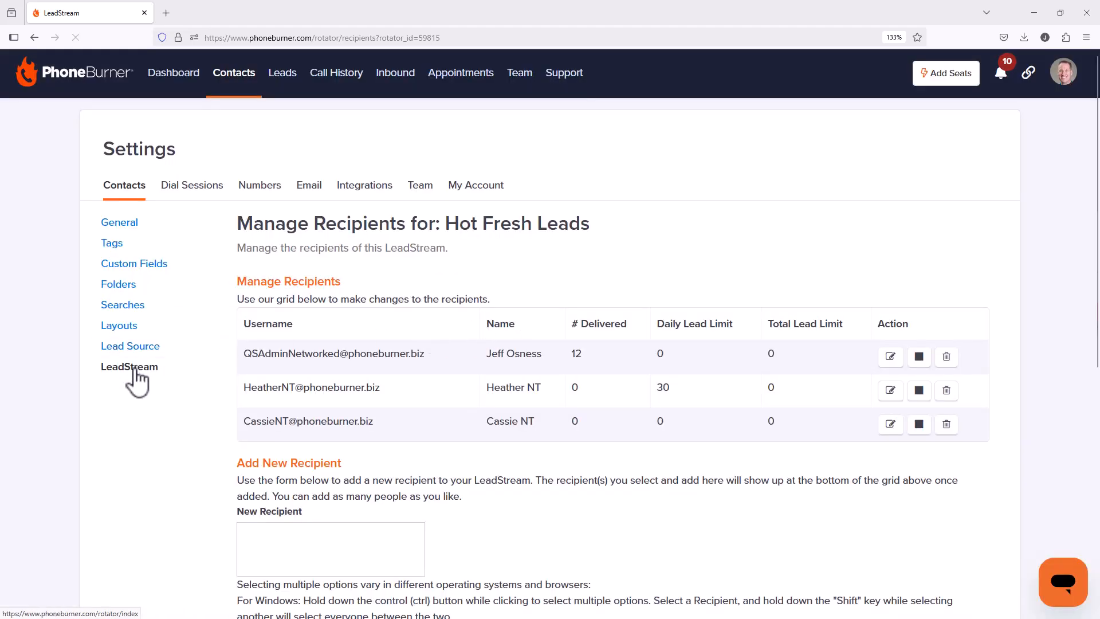
click(136, 369)
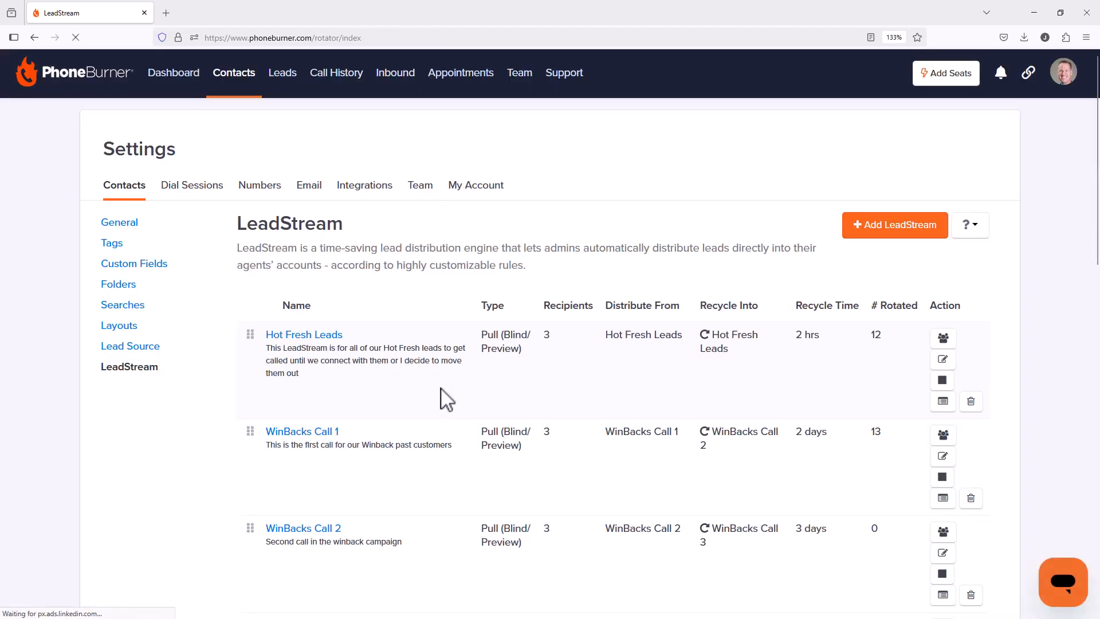
- Open recipient management for the round robin LeadStream Everyone Gets their share of the Pie
scroll(447, 400, down, 10)
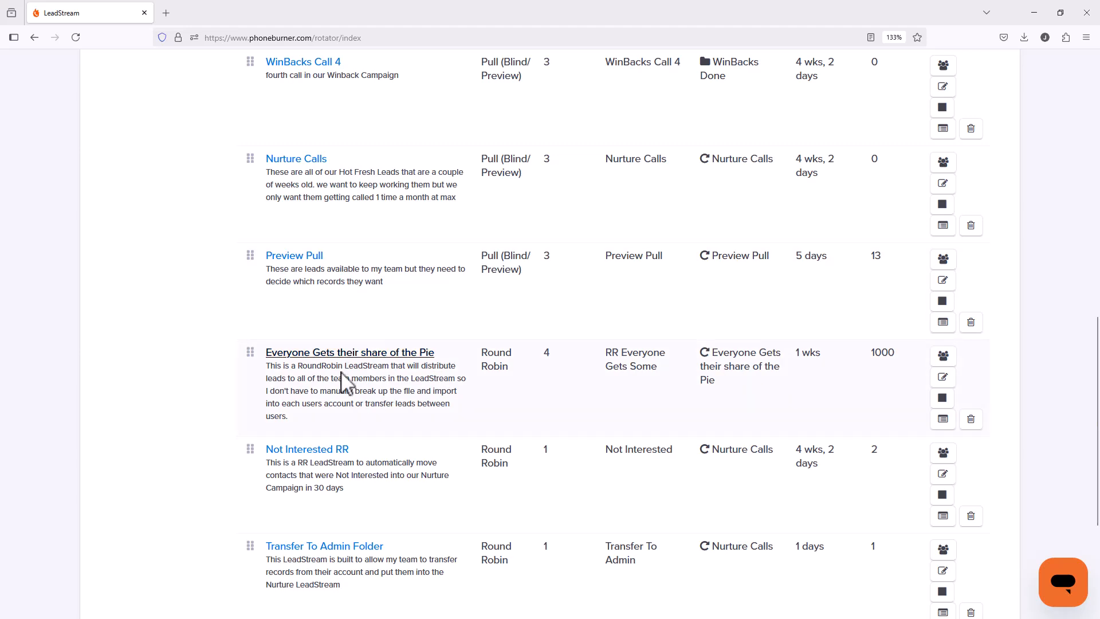
click(943, 358)
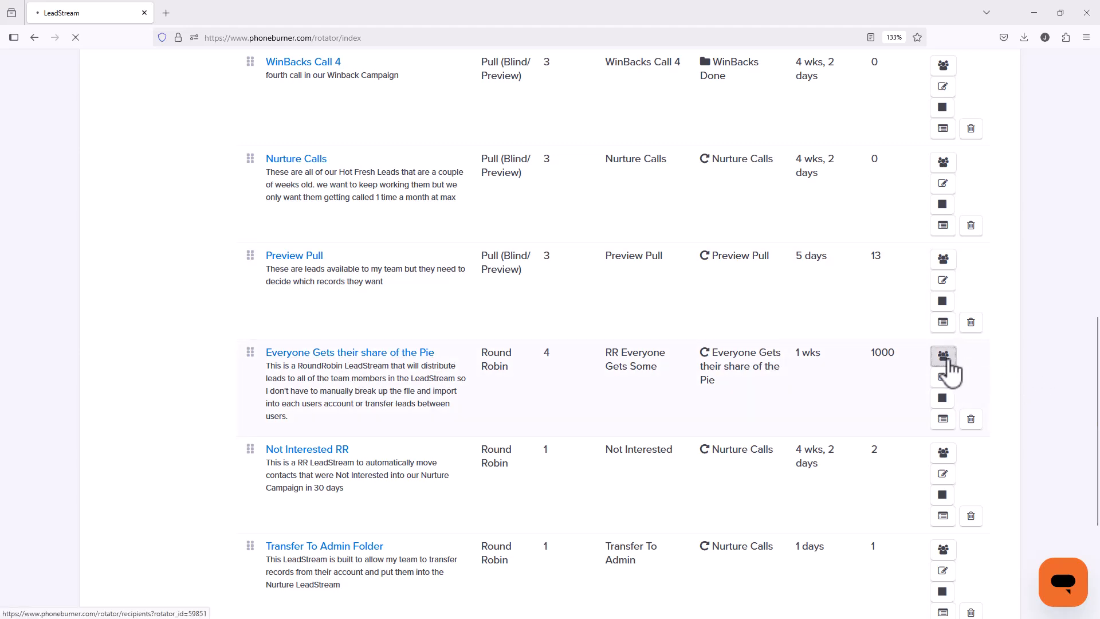
scroll(424, 301, down, 5)
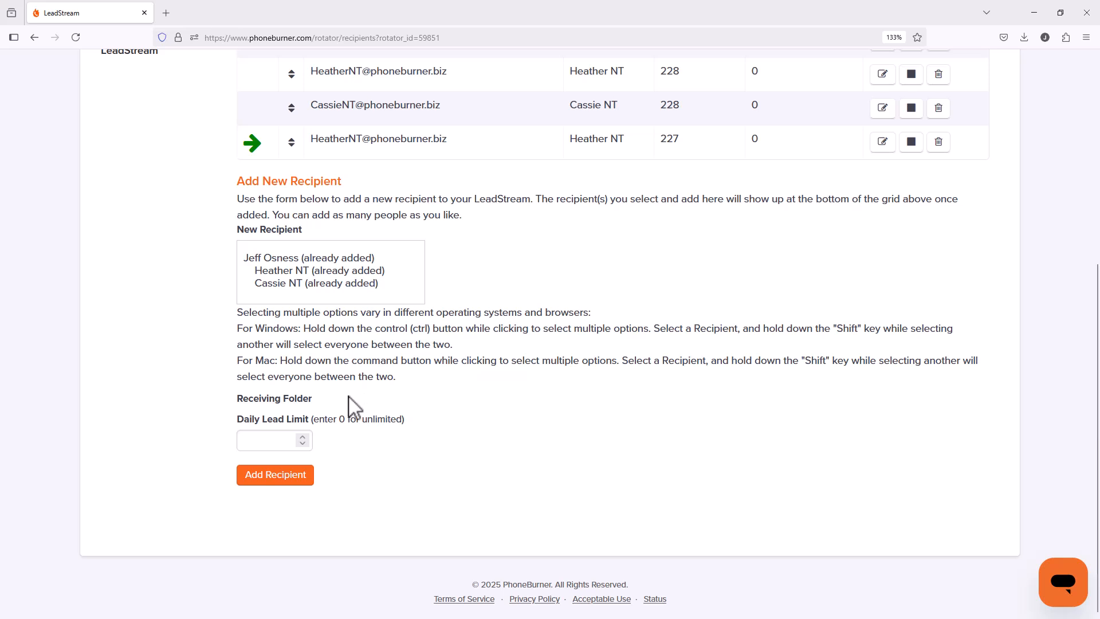
- Examine the round robin LeadStream's receiving folder, daily lead limit and recipient order, and return to the list of LeadStreams
drag(349, 396, 245, 395)
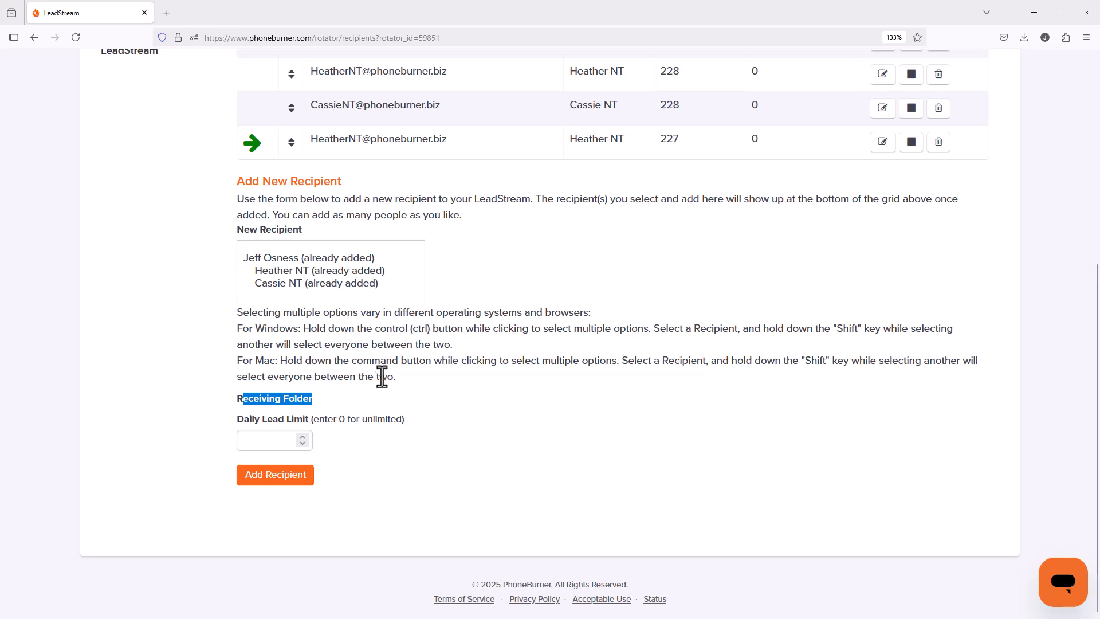
scroll(389, 375, up, 3)
scroll(393, 386, down, 3)
scroll(461, 425, up, 5)
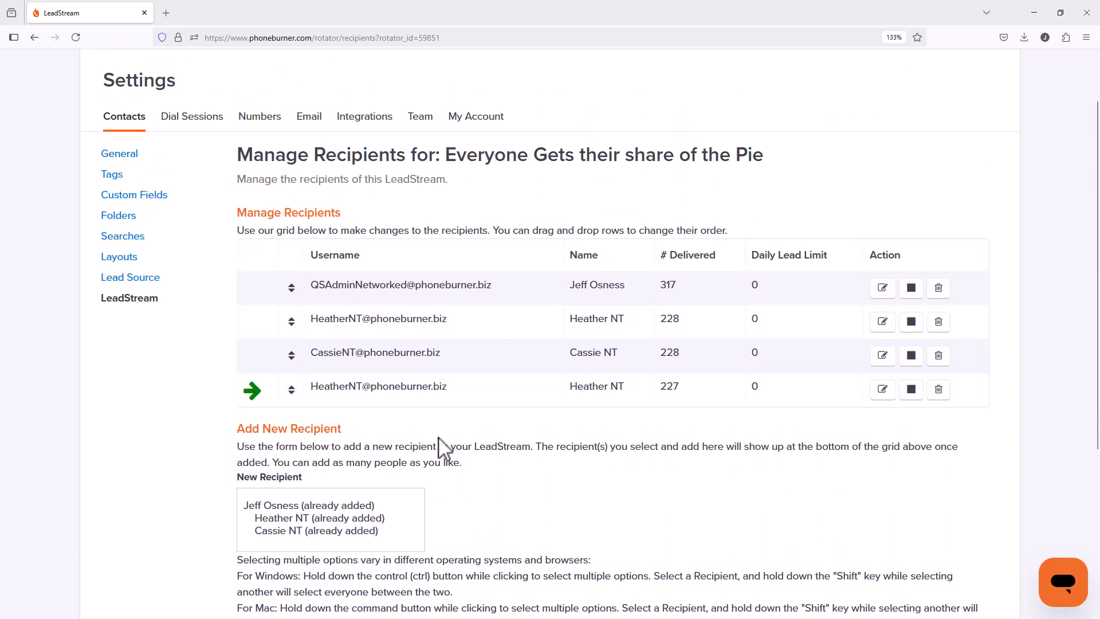
click(147, 300)
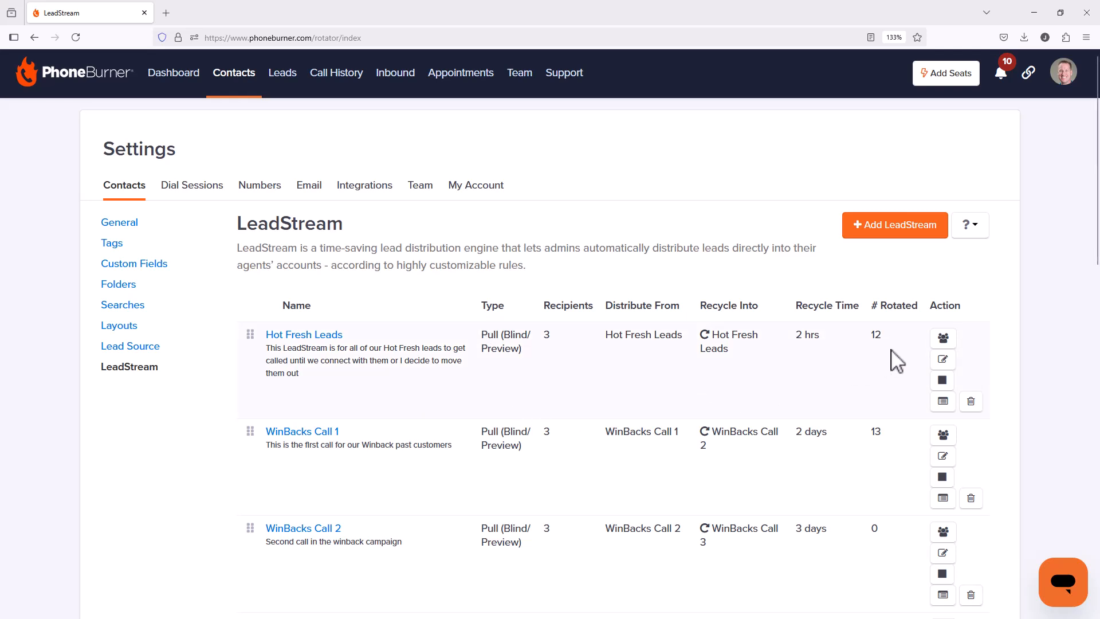
scroll(653, 372, down, 2)
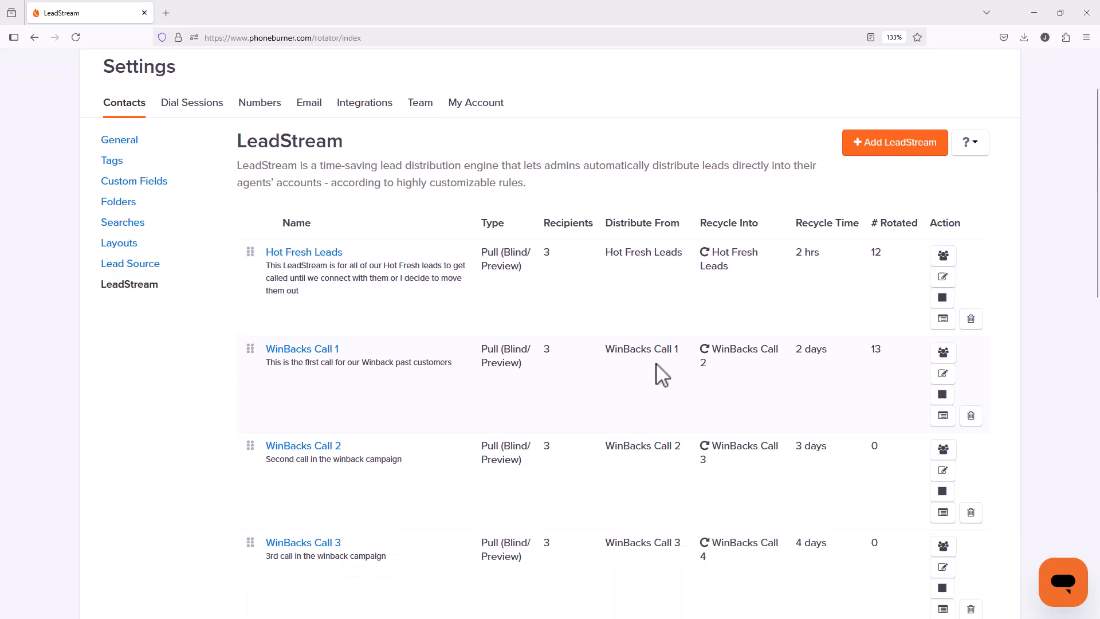